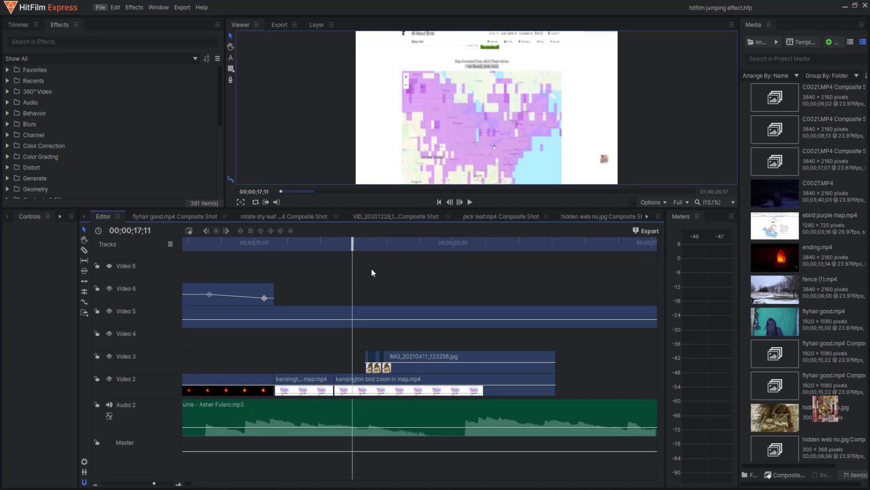
- Paste copies of the owl image and kensington bird zoom map clips further along, then play them back
left_click(470, 202)
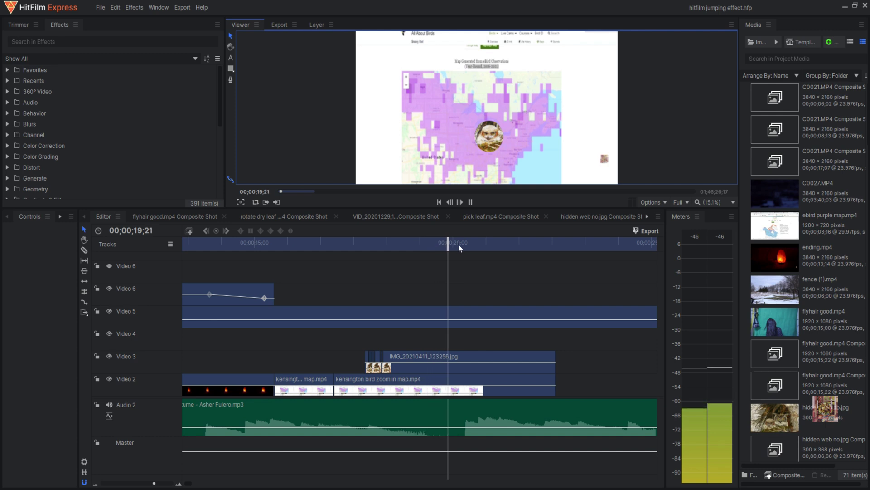
mouse_move(458, 244)
left_mouse_down()
mouse_move(534, 245)
mouse_move(508, 244)
left_mouse_up()
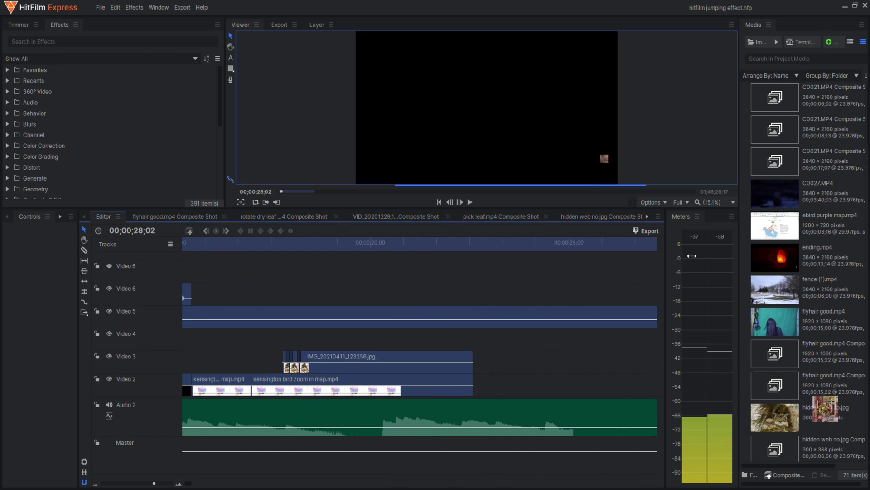
left_click(357, 359)
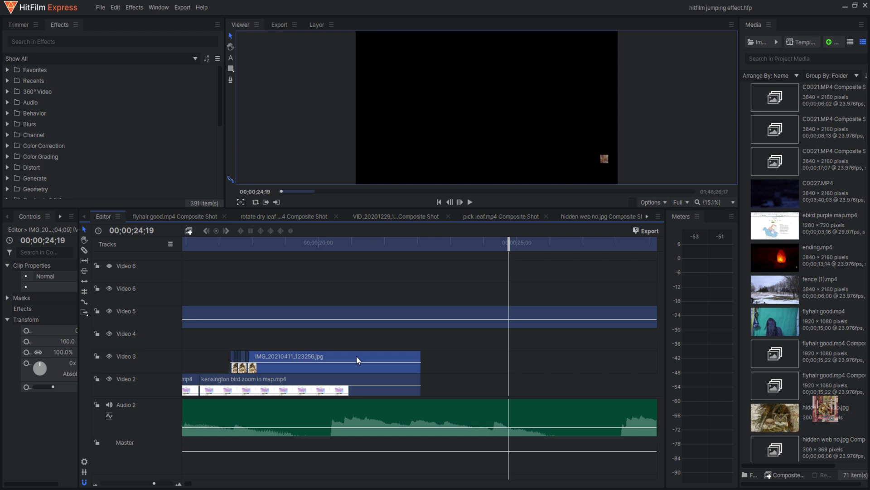
left_click(359, 384)
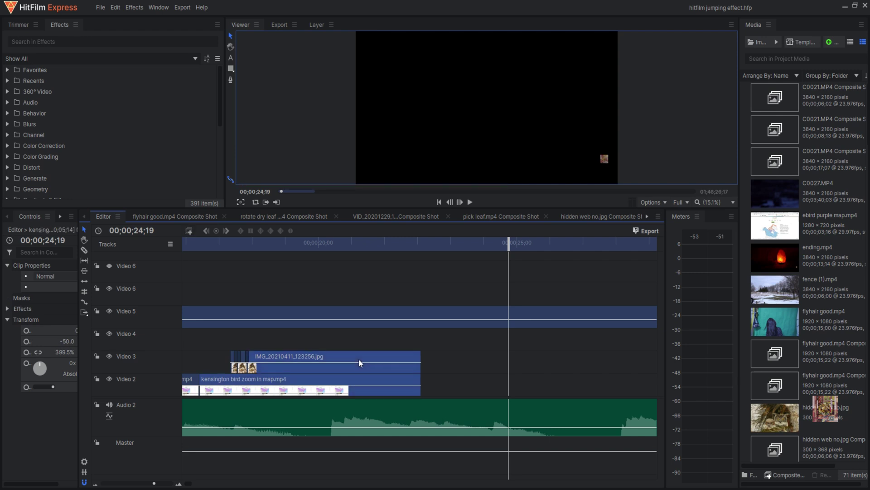
key("ctrl+v")
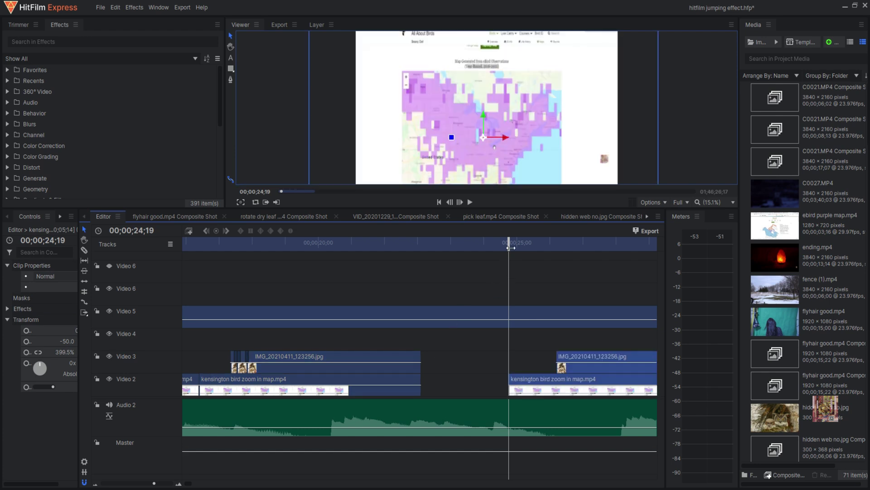
left_click(470, 202)
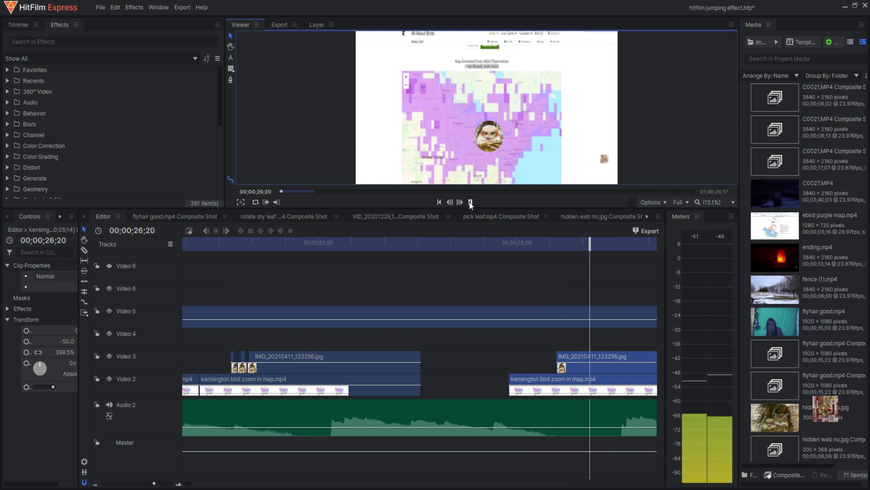
left_click(470, 202)
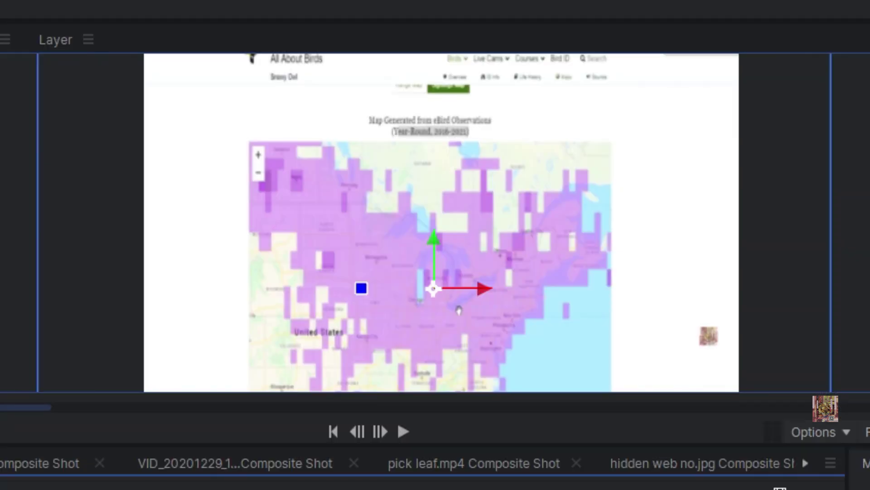
left_click(402, 431)
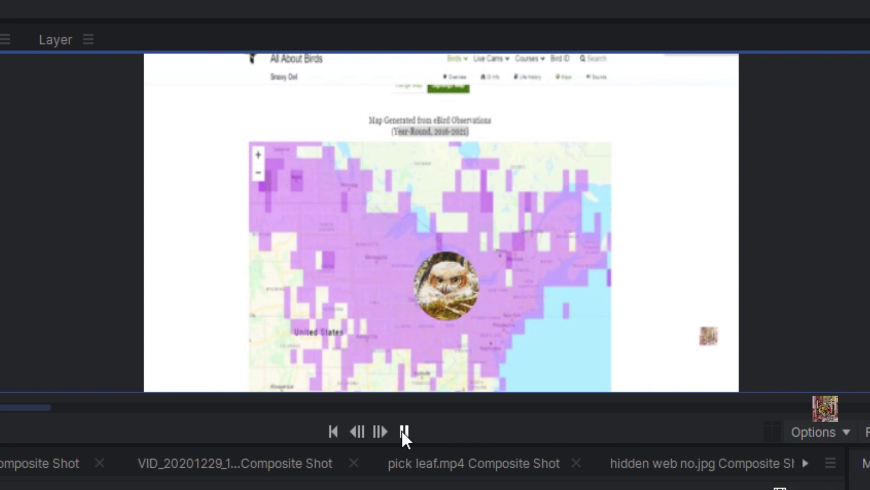
left_click(402, 431)
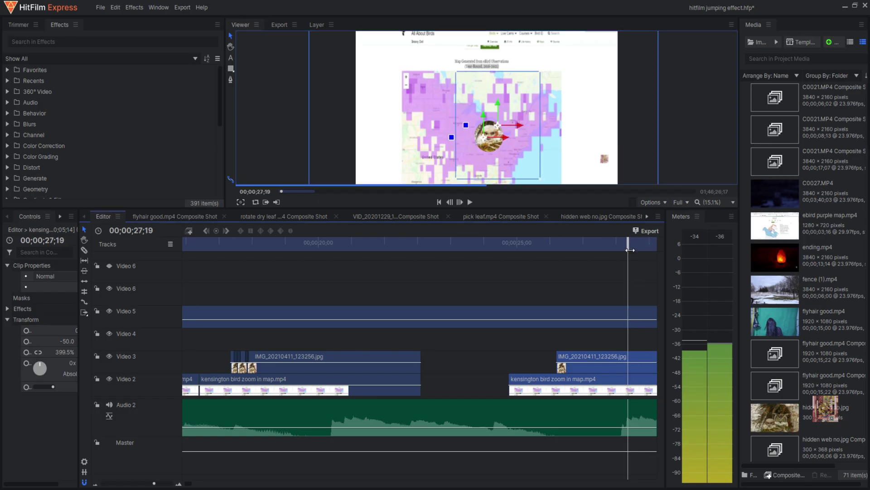
left_click(568, 244)
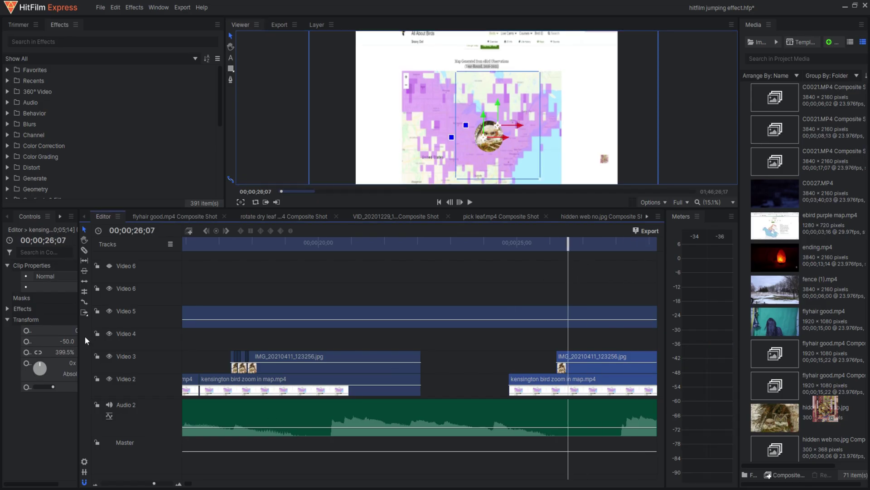
- Slice the second owl image clip at 26;04 and 26;11 into three pieces
left_click(84, 249)
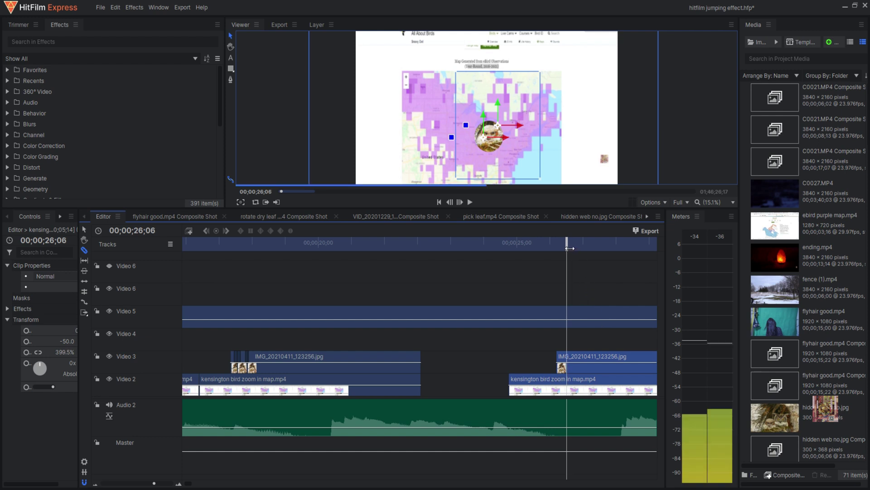
left_click_drag(572, 248, 564, 248)
left_click(574, 368)
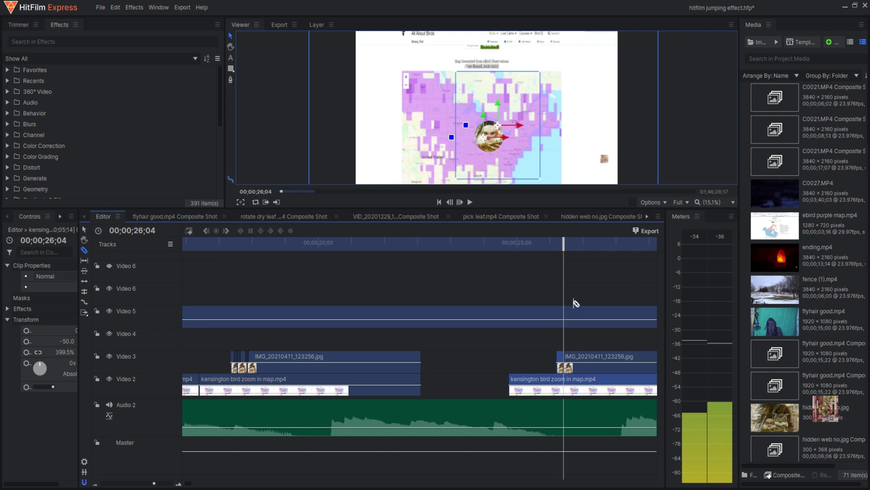
left_click_drag(564, 246, 575, 246)
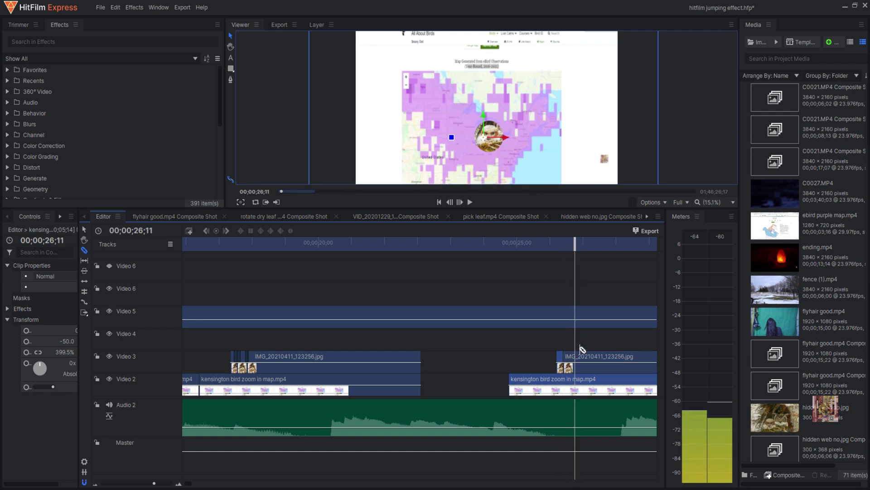
left_click(584, 367)
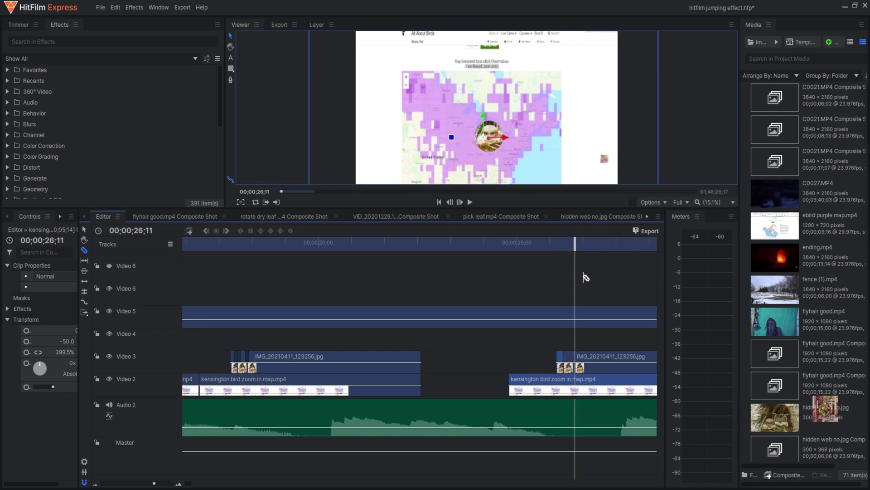
left_click_drag(584, 246, 507, 244)
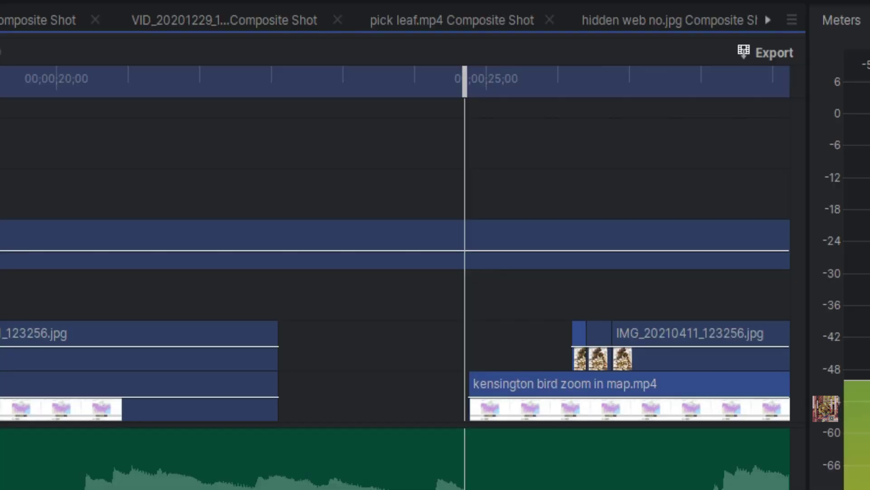
- Check the middle and last owl pieces, then return the playhead to 25;14
scroll(44, 429, "up", 2)
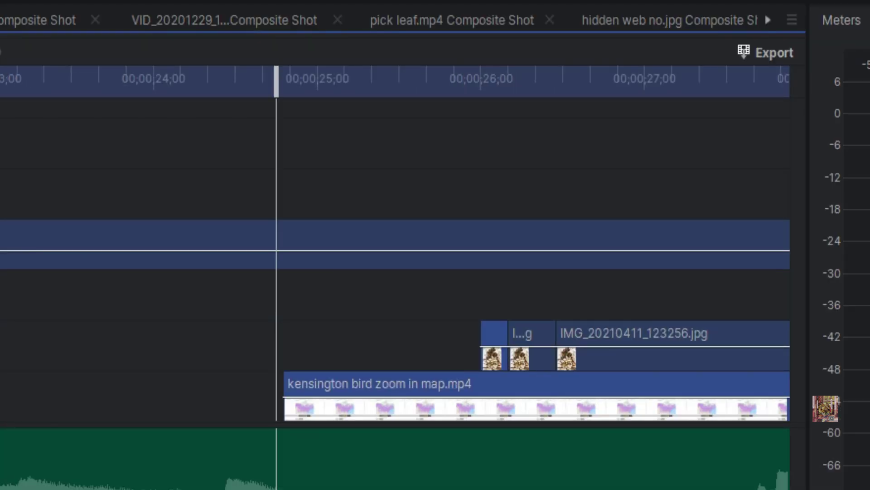
scroll(276, 244, "up", 1)
mouse_move(292, 87)
left_mouse_down()
mouse_move(593, 134)
mouse_move(389, 200)
left_mouse_up()
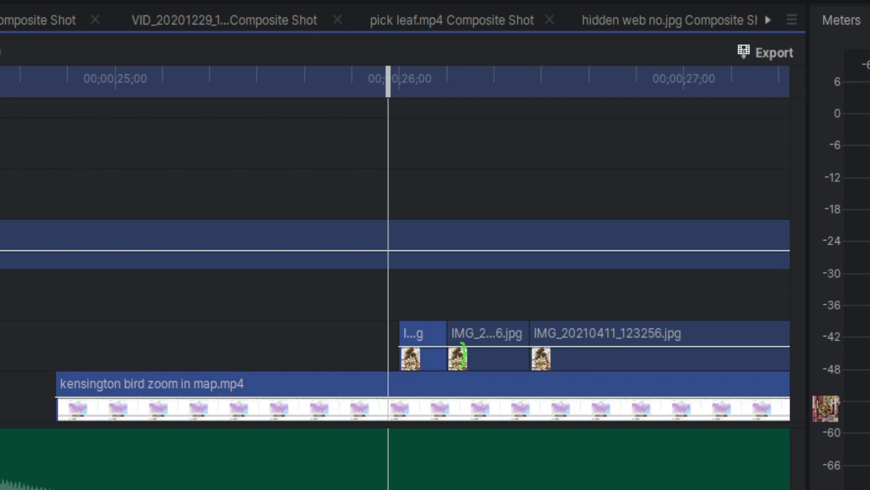
mouse_move(392, 90)
left_mouse_down()
mouse_move(424, 82)
mouse_move(497, 89)
left_mouse_up()
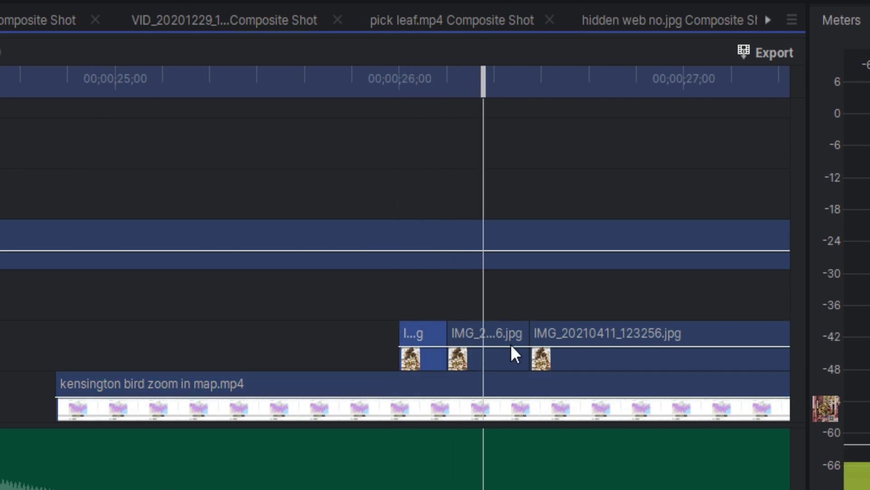
left_click(471, 337)
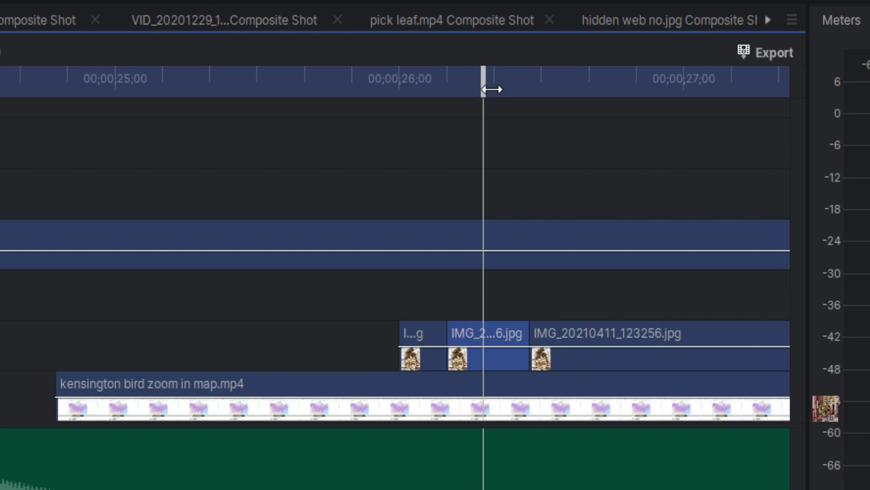
left_click_drag(484, 86, 601, 87)
left_click(591, 335)
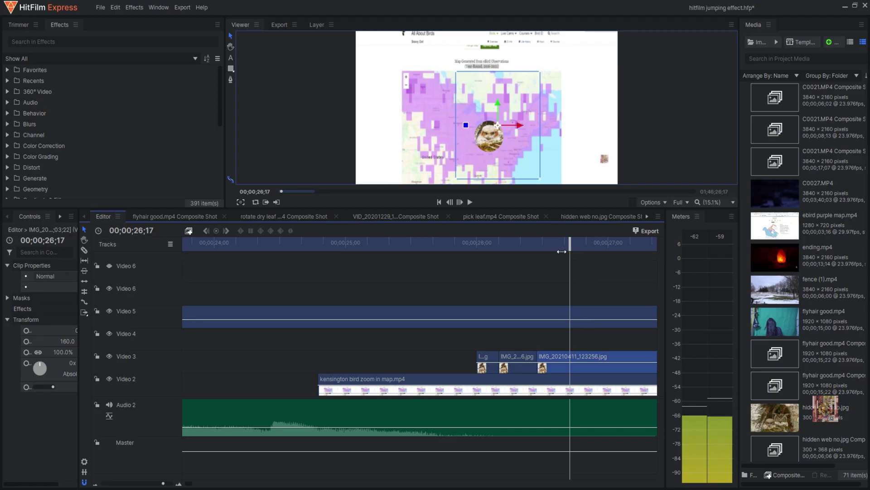
left_click_drag(569, 245, 420, 272)
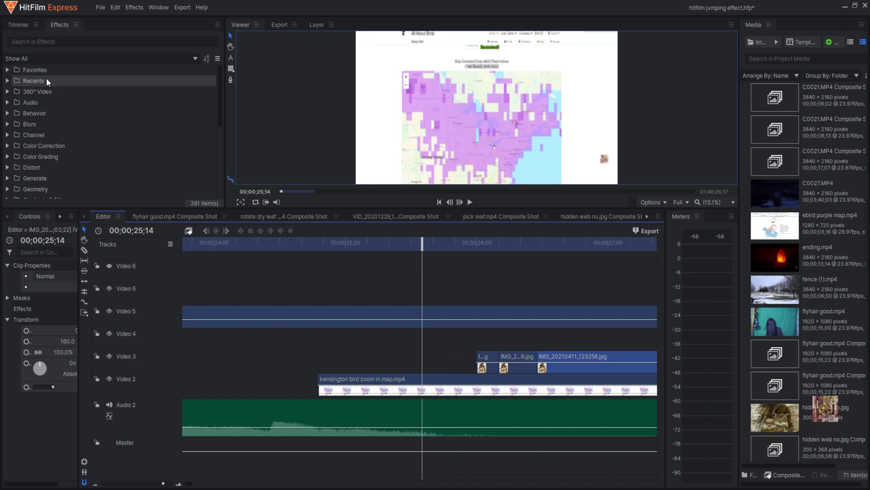
- Search the effects library for 'zoom' and drop Cross Zoom between the first two owl pieces
left_click(57, 26)
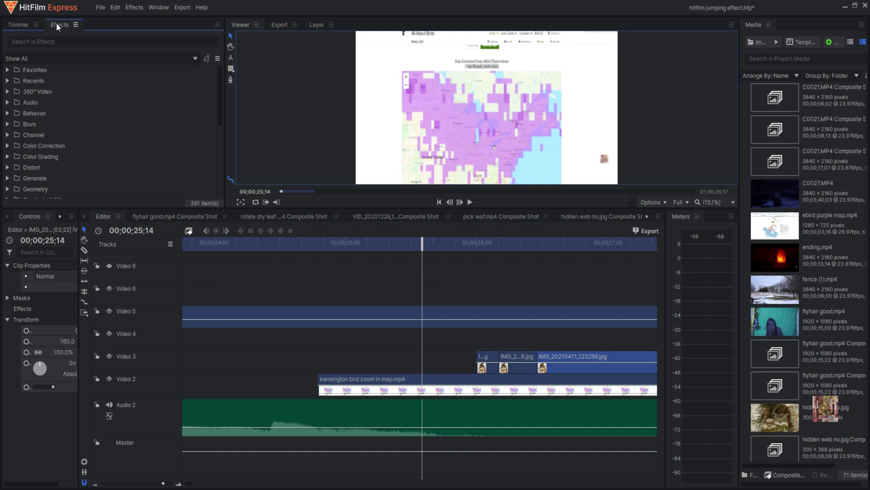
left_click(55, 45)
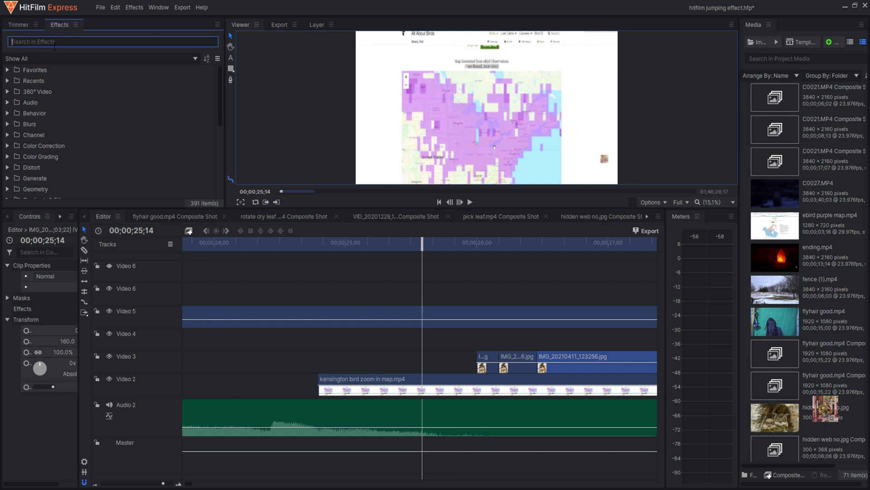
type("zoom")
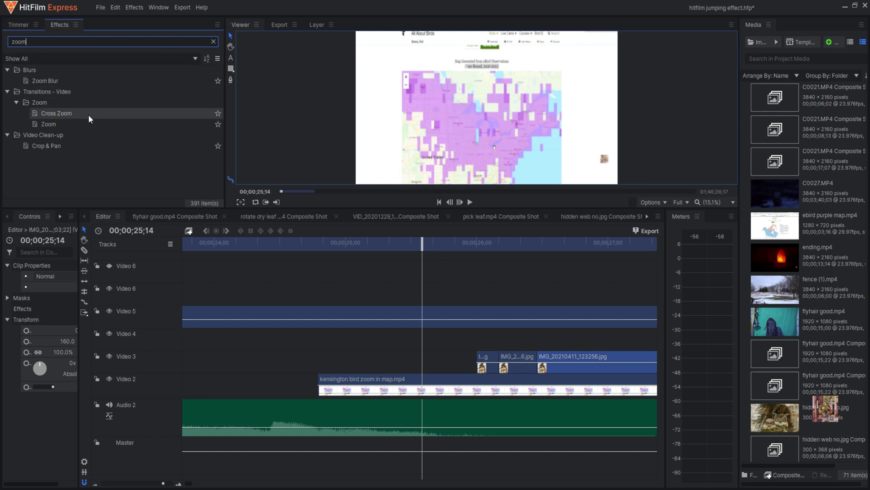
left_click_drag(84, 113, 504, 367)
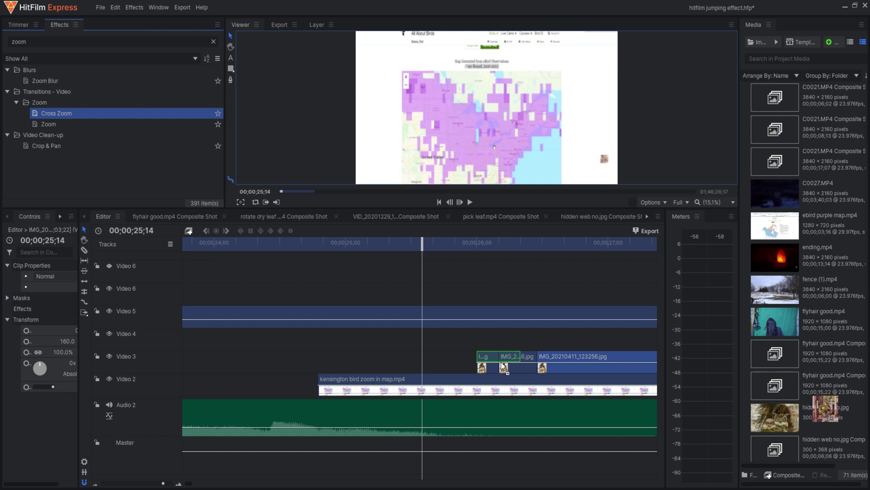
left_click_drag(503, 367, 503, 367)
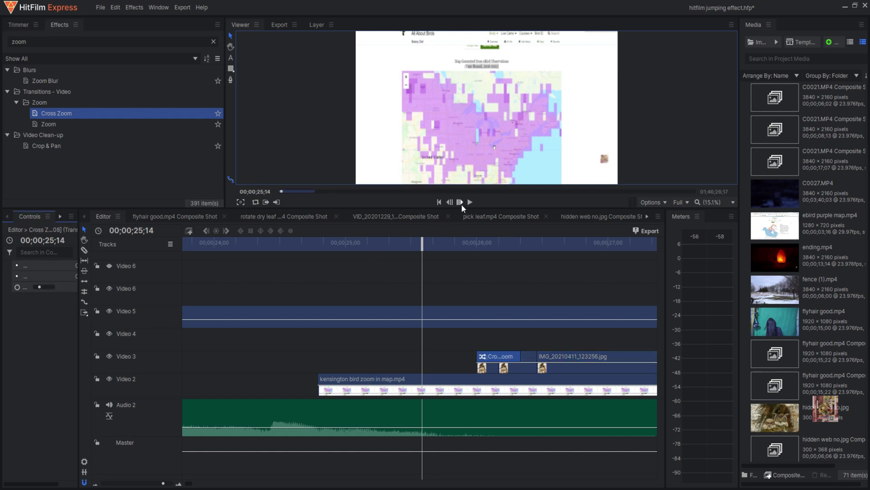
- Trim the first Cross Zoom transition shorter and preview it from 25;22
left_click(469, 202)
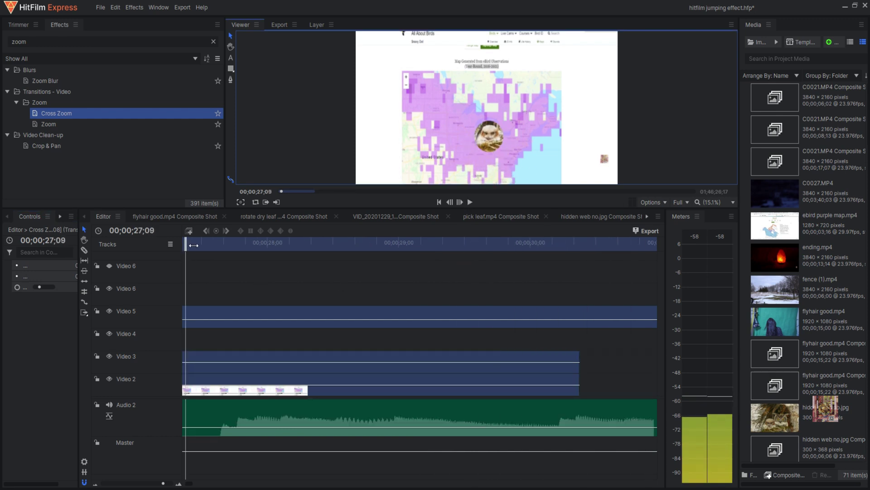
key("space")
left_click_drag(263, 267, 294, 270)
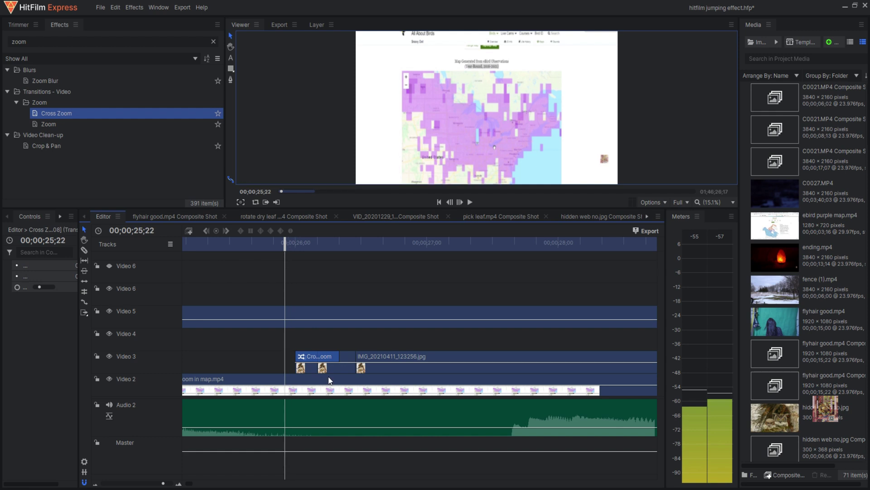
left_click_drag(346, 362, 330, 362)
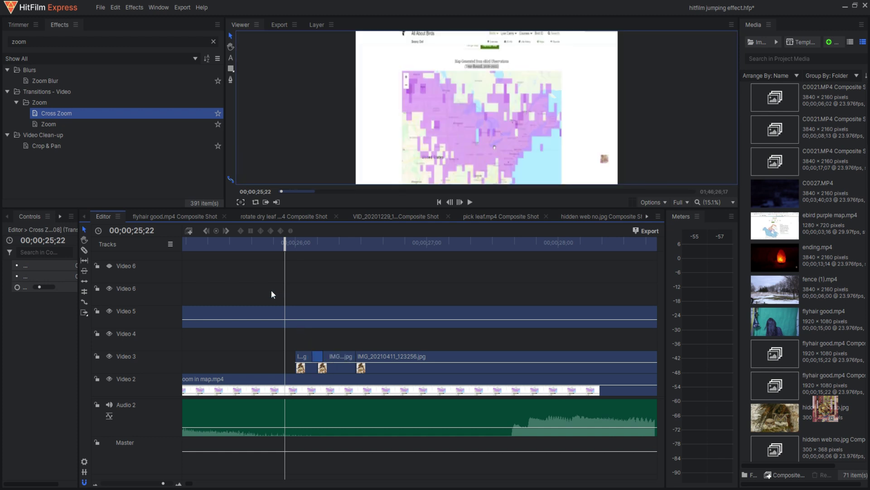
key("space")
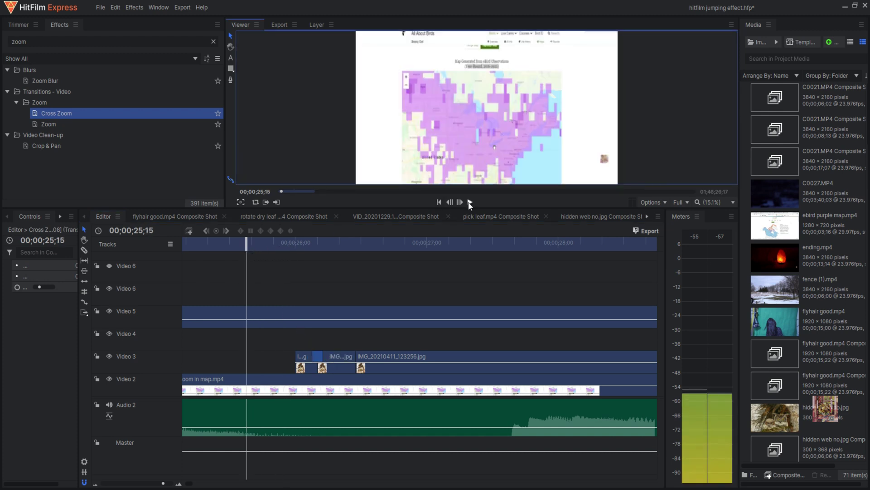
left_click_drag(431, 266, 289, 265)
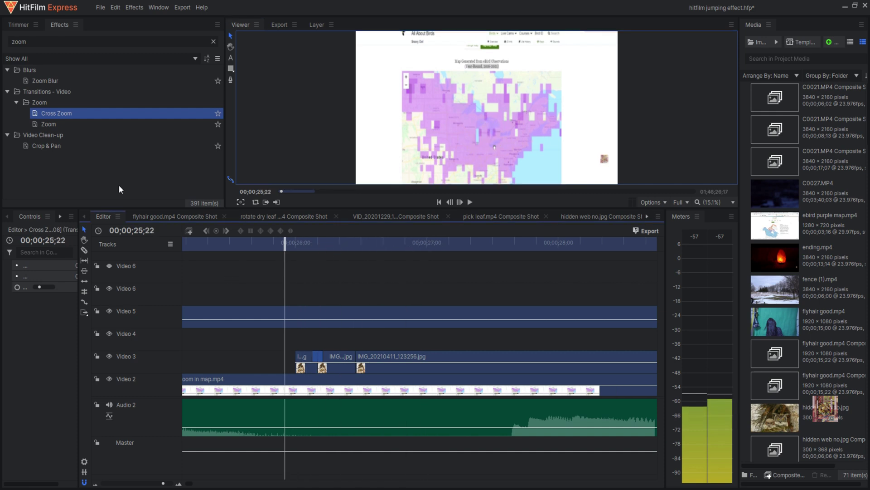
- Drop a shortened Cross Zoom between the last two owl pieces and preview both transitions
mouse_move(55, 113)
left_mouse_down()
mouse_move(367, 297)
mouse_move(357, 356)
left_mouse_up()
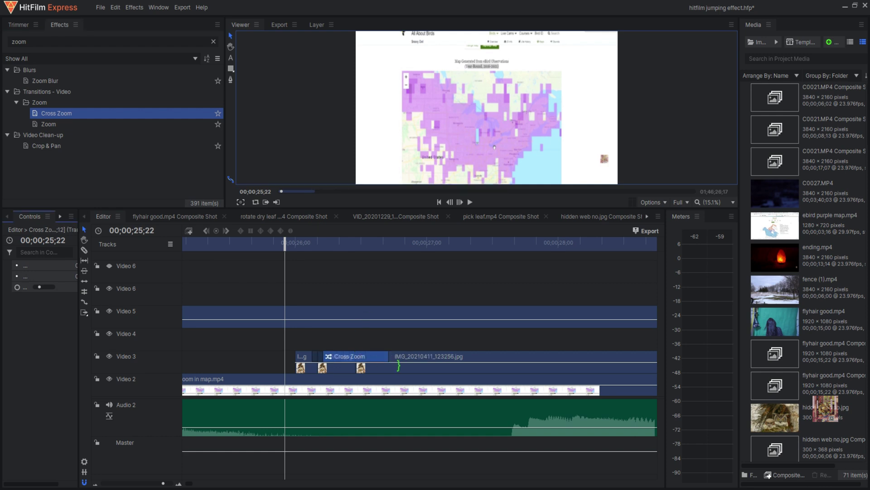
left_click_drag(399, 366, 376, 365)
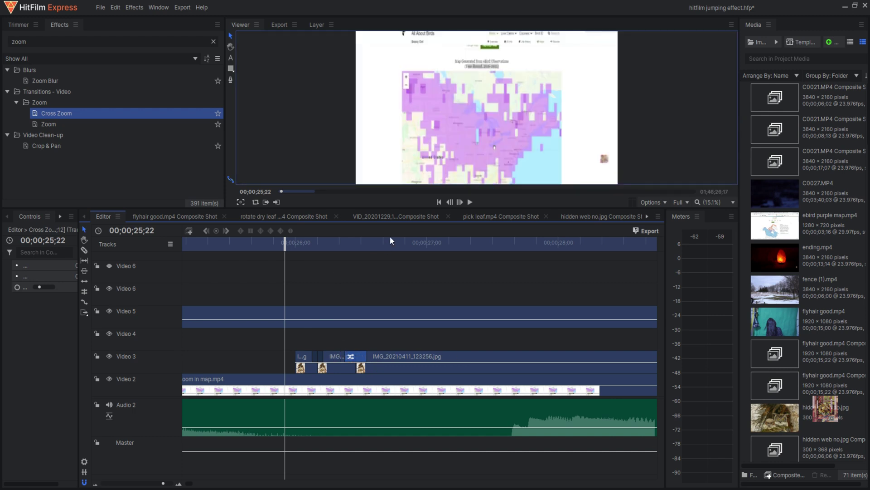
left_click(469, 204)
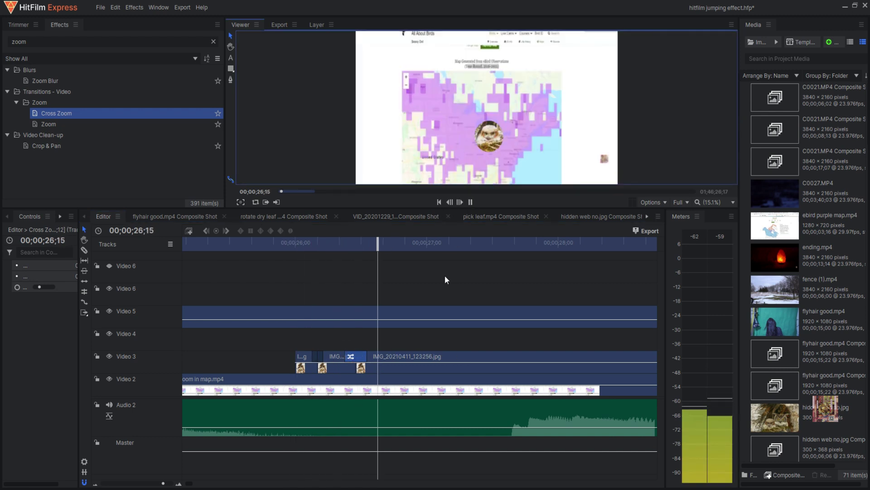
left_click(428, 273)
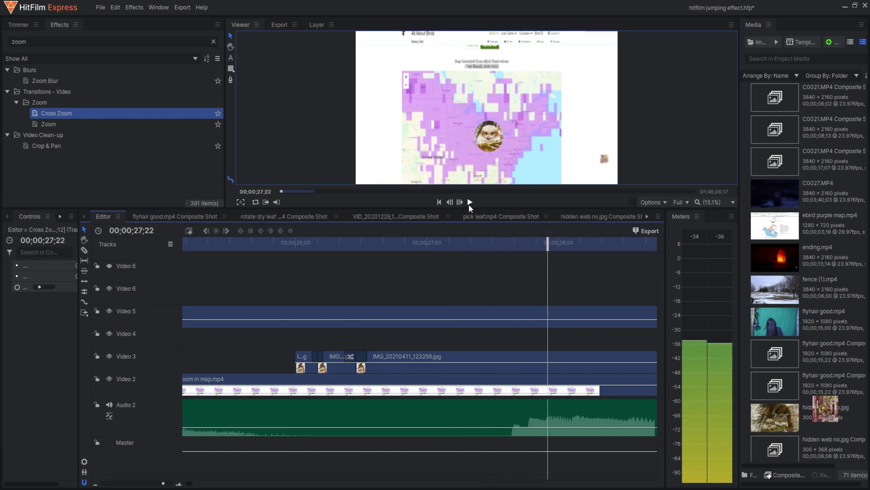